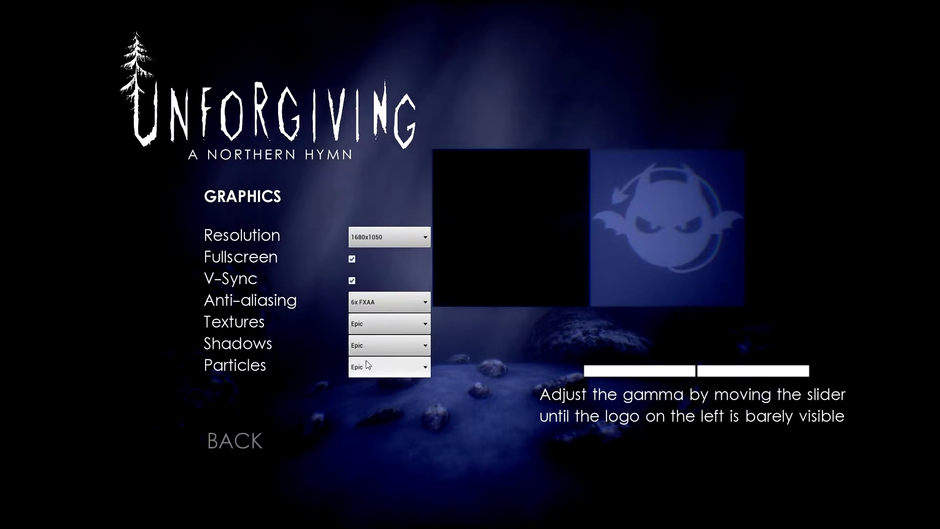
- Leave the checked 1680x1050 fullscreen Epic graphics settings and return to the menu
click(237, 439)
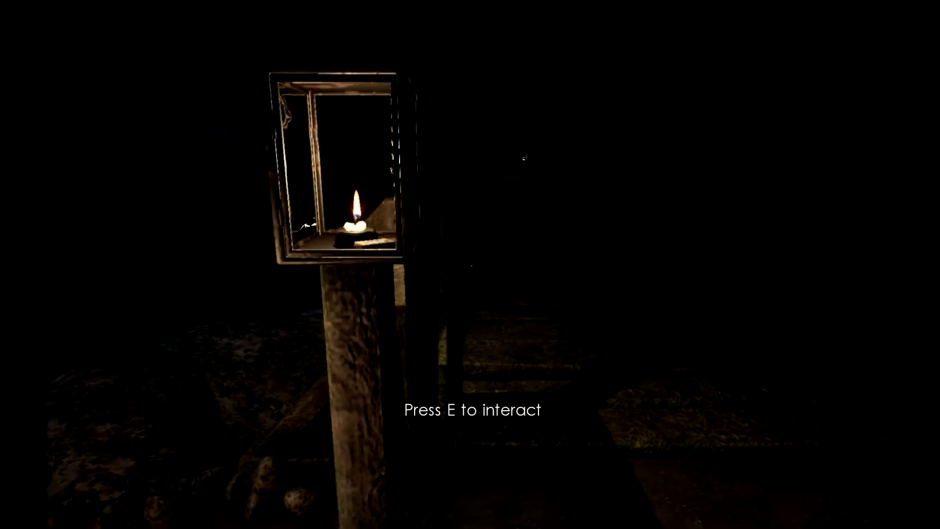
- Open the lantern by the post to reach the matchbox beside the lit candle
key(e)
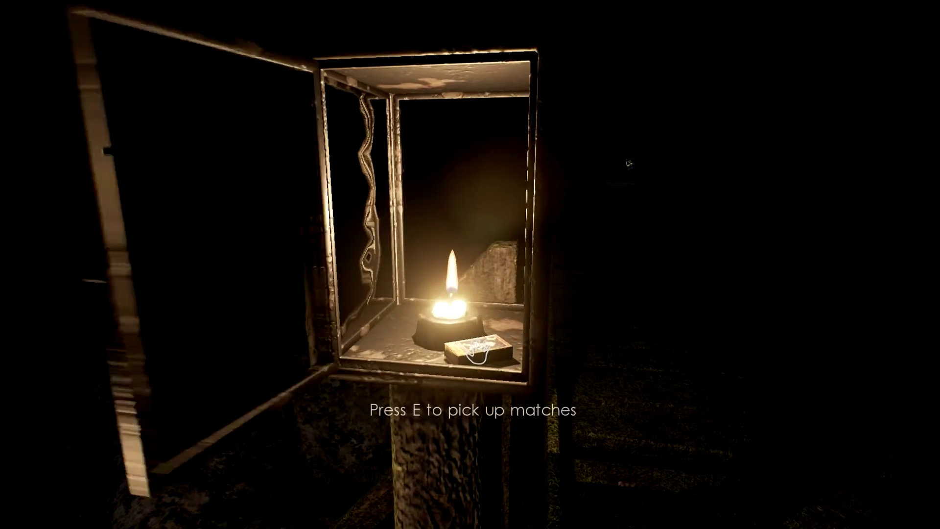